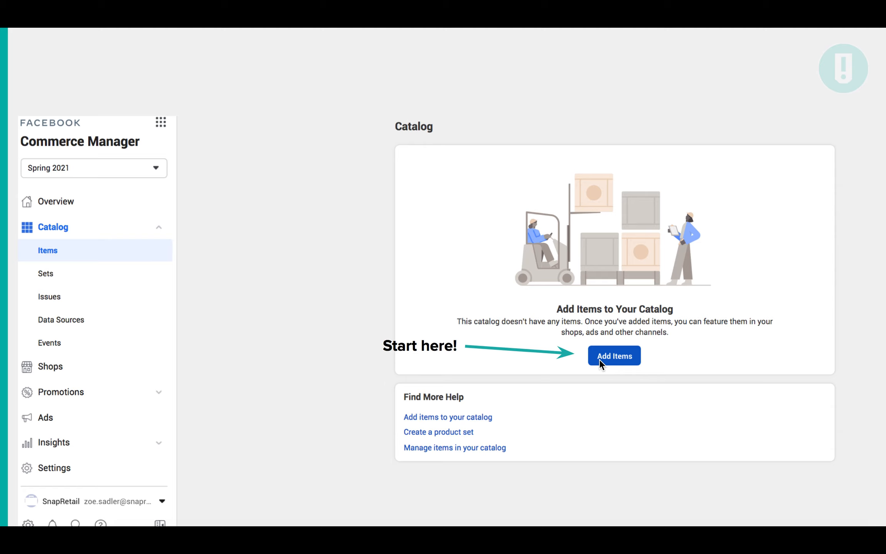
Start adding items to the empty Spring 2021 catalog in Commerce Manager
left_click(600, 361)
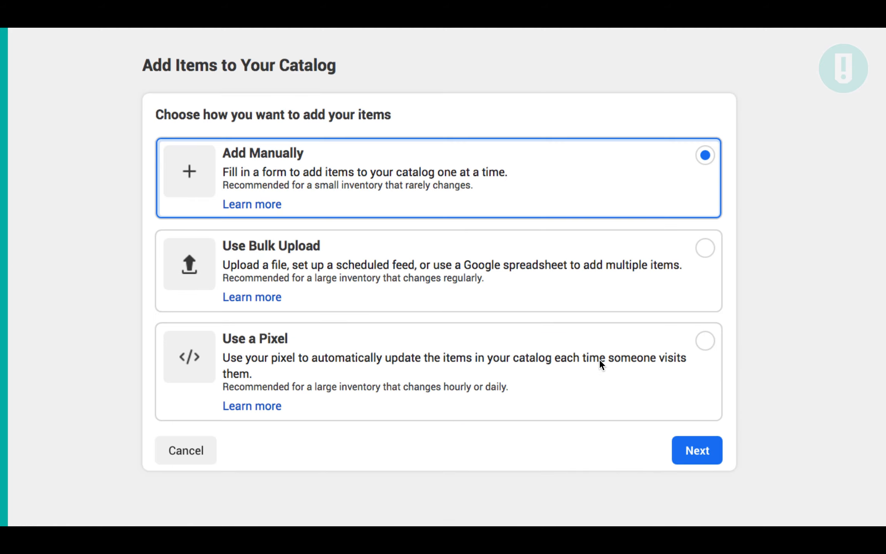
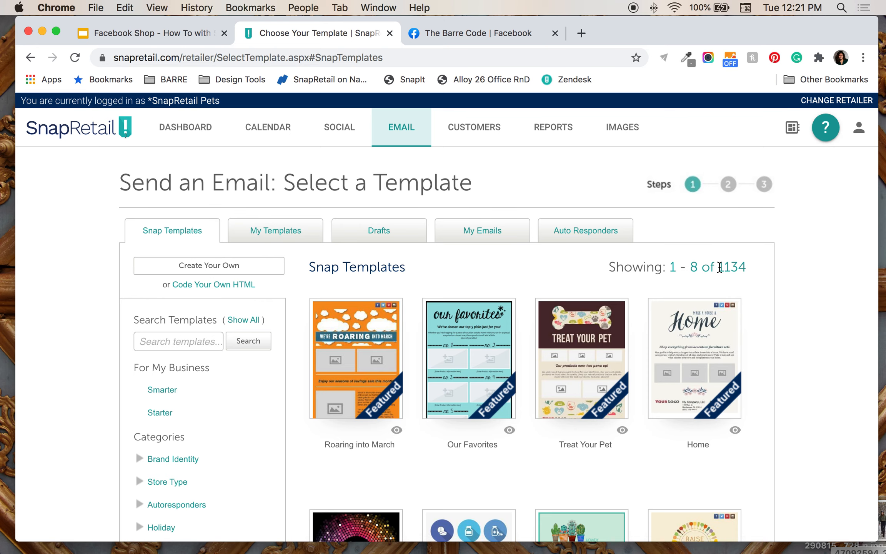
Switch to SnapRetail and start an email from the Roaring into March template
scroll(719, 267, "down", 3)
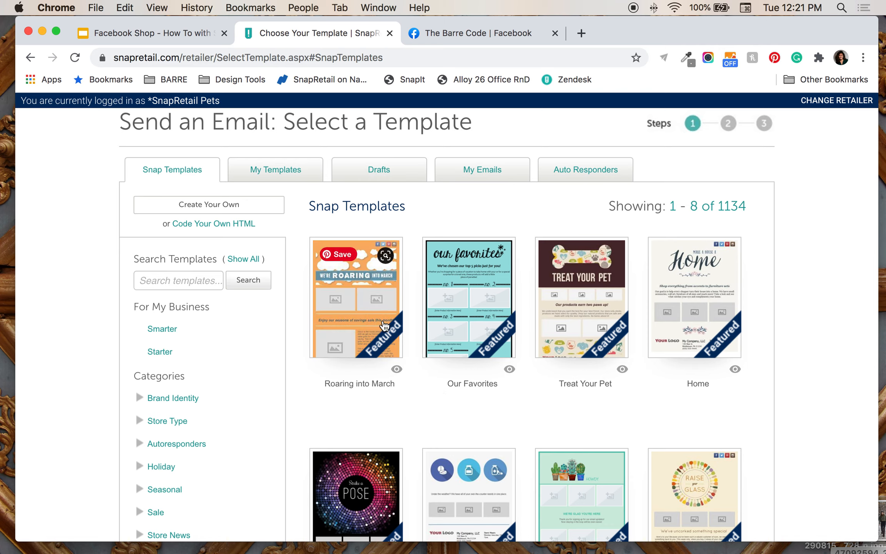
left_click(369, 311)
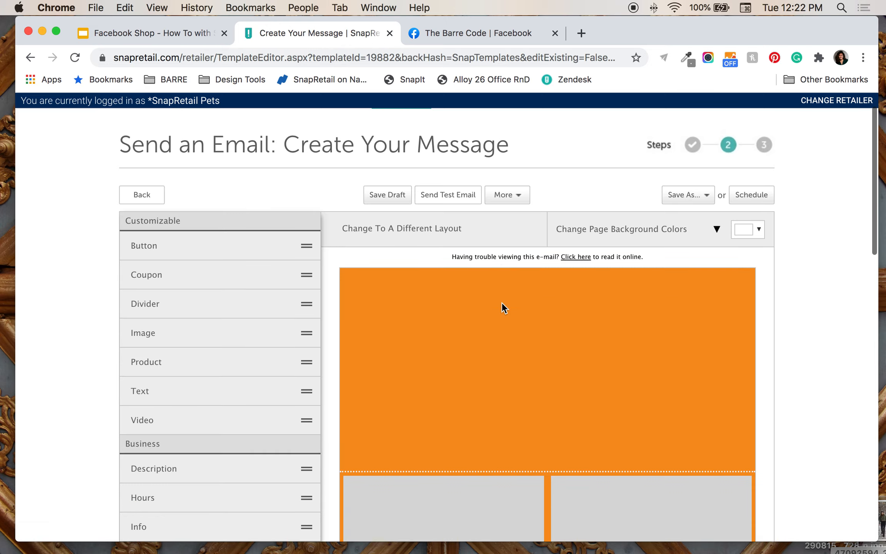
Look through the email template's banner, image placeholders, sale headline and body text
scroll(480, 326, "down", 3)
scroll(486, 379, "down", 3)
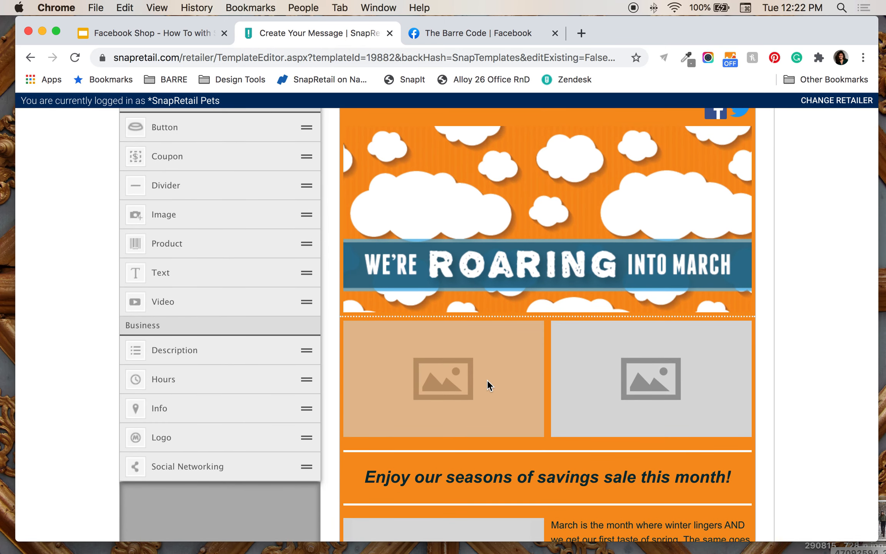
scroll(486, 379, "down", 2)
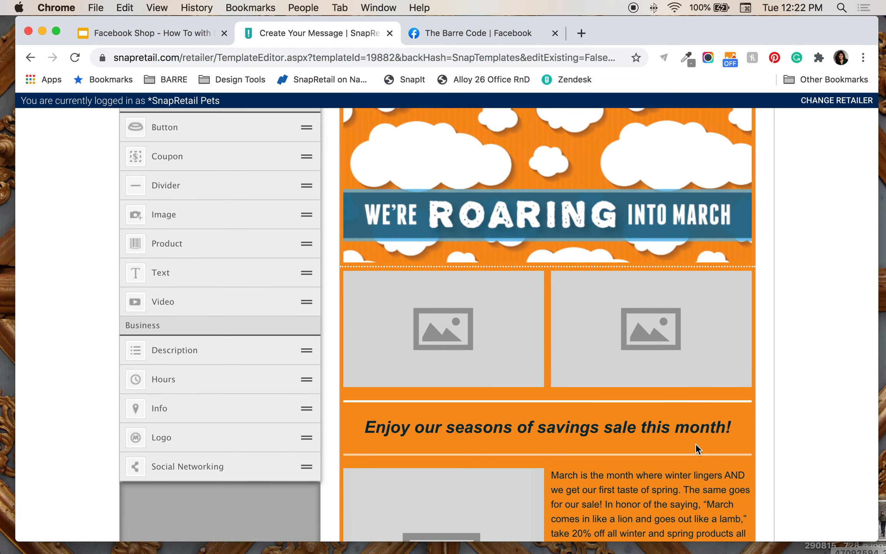
scroll(695, 442, "down", 1)
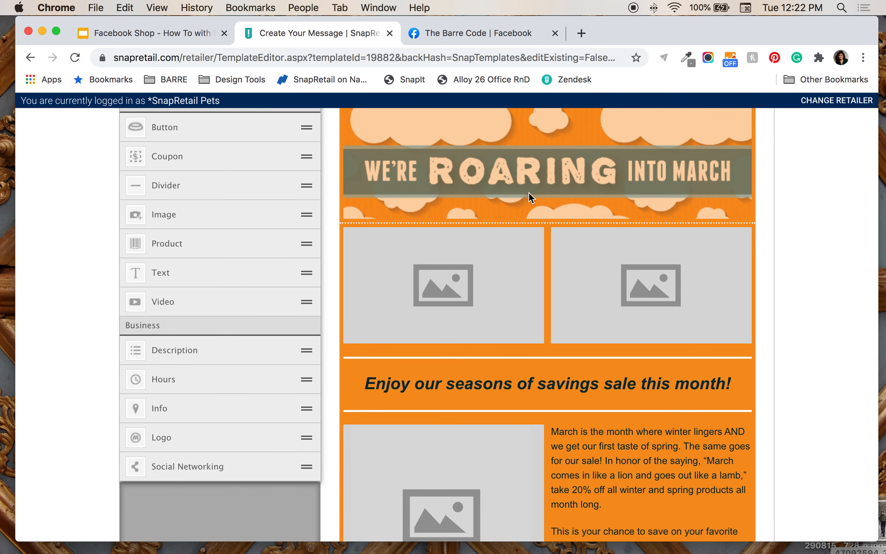
scroll(512, 393, "down", 2)
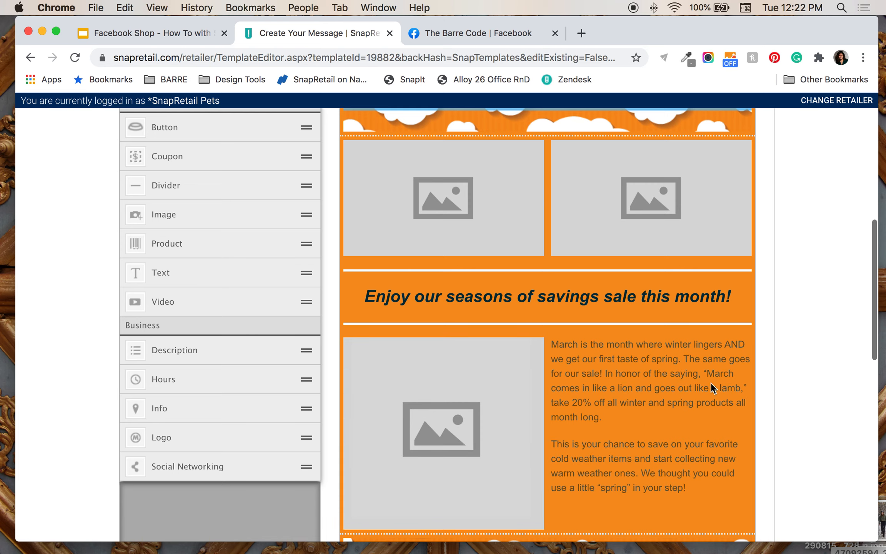
scroll(659, 424, "down", 2)
scroll(659, 424, "up", 4)
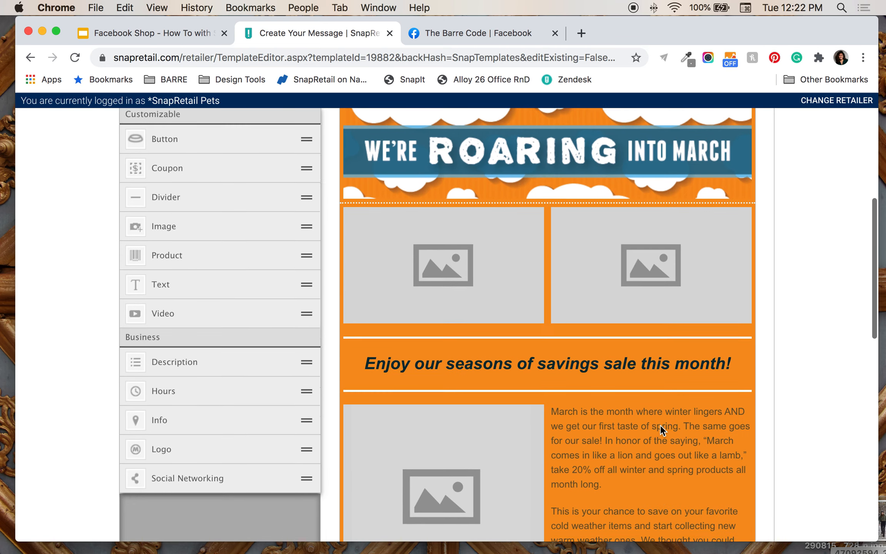
scroll(660, 424, "down", 2)
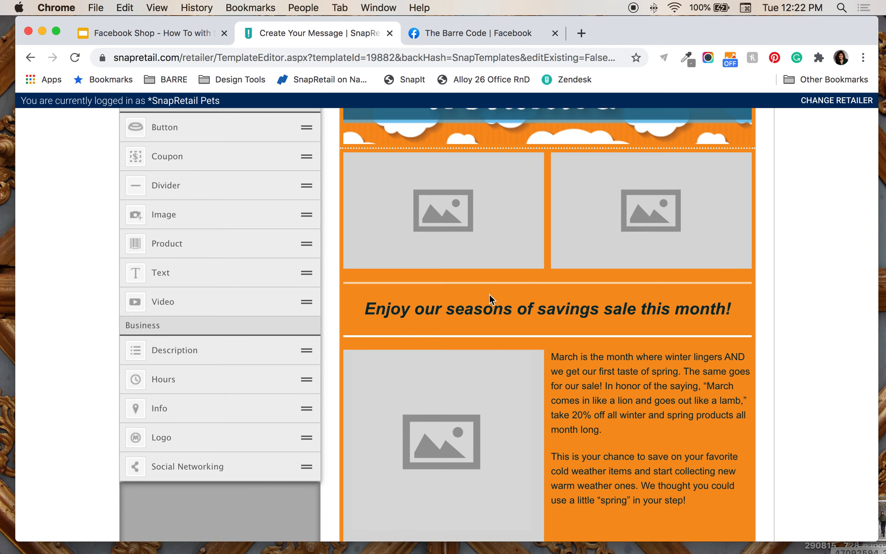
Set the font of the "Enjoy our seasons of savings sale this month!" headline to Century Gothic and complete the text edit
left_click(497, 316)
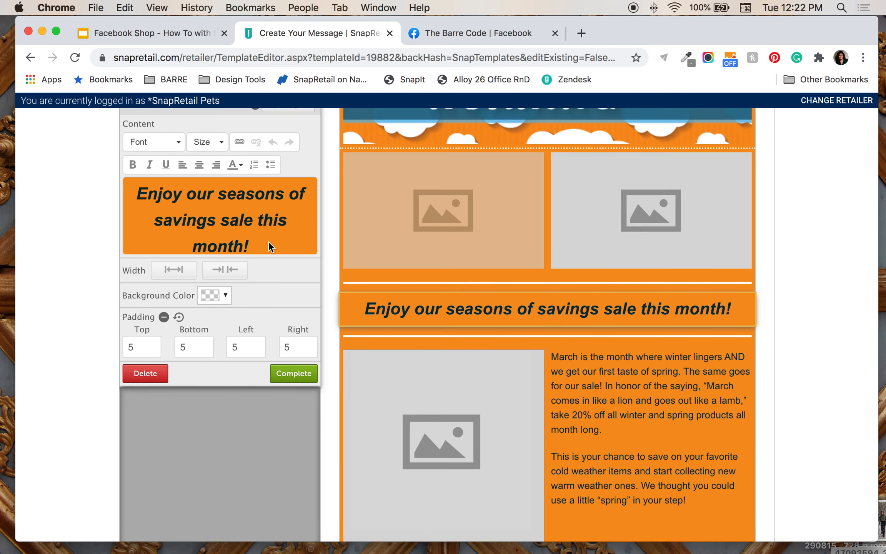
left_click_drag(249, 246, 185, 150)
left_click(178, 141)
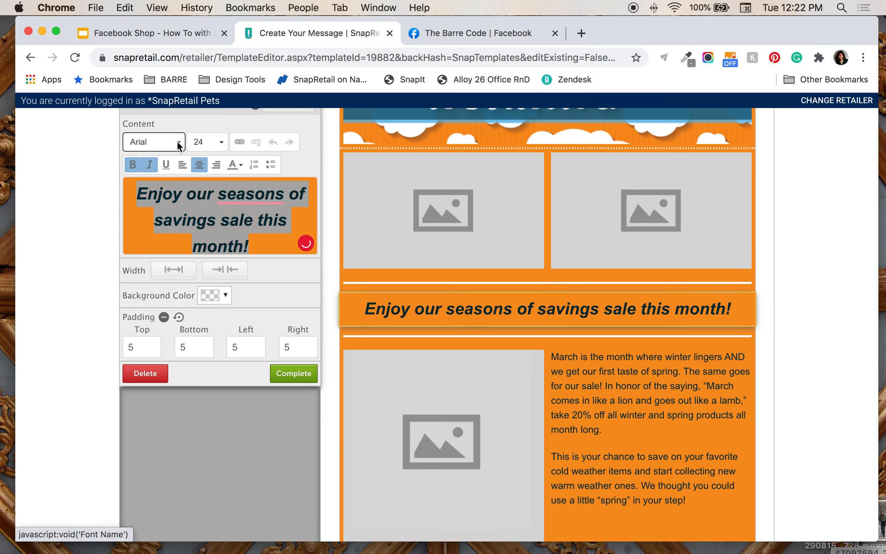
left_click(177, 141)
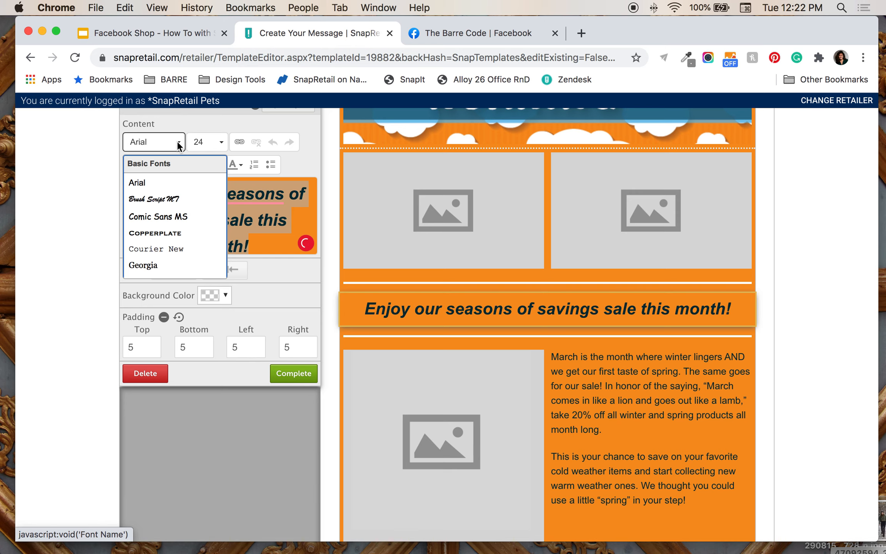
scroll(171, 225, "down", 3)
scroll(171, 225, "down", 5)
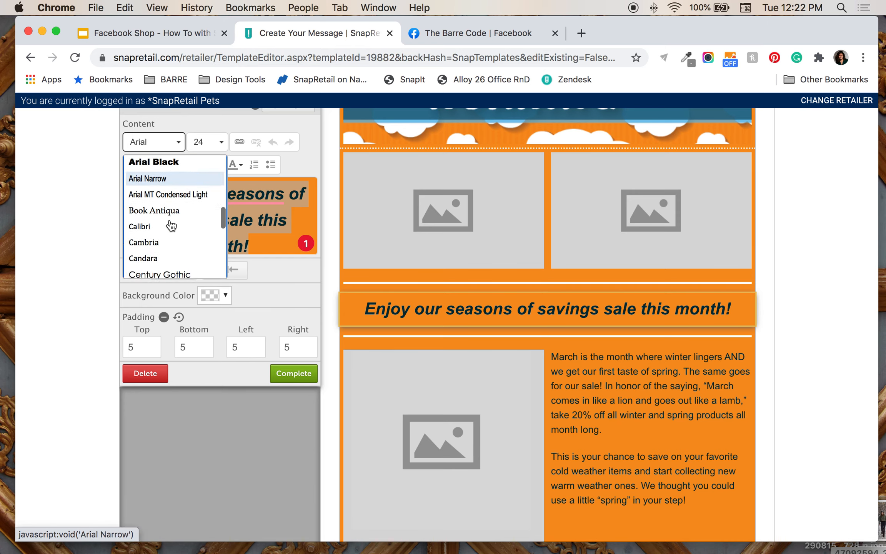
left_click(169, 272)
left_click(302, 378)
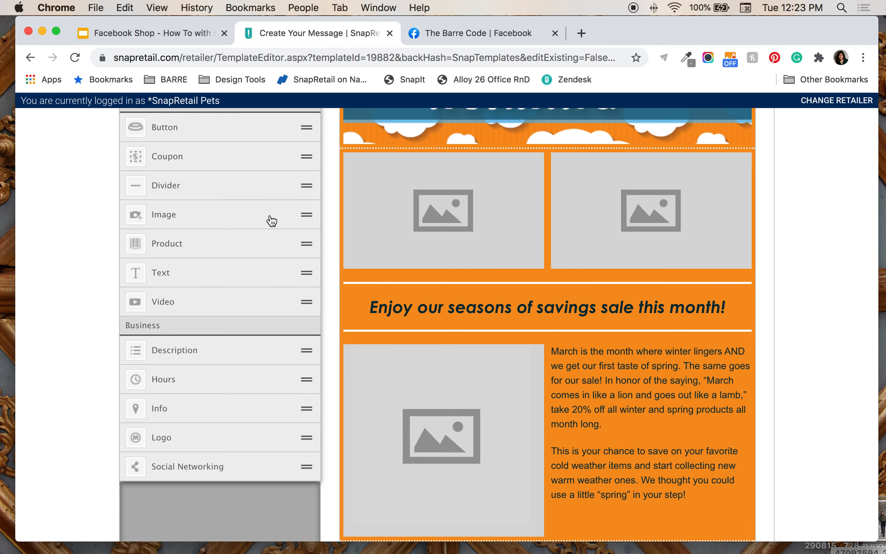
Add a product block between the banner and the two image placeholders, and open it for editing
left_click(226, 250)
left_click_drag(225, 250, 388, 157)
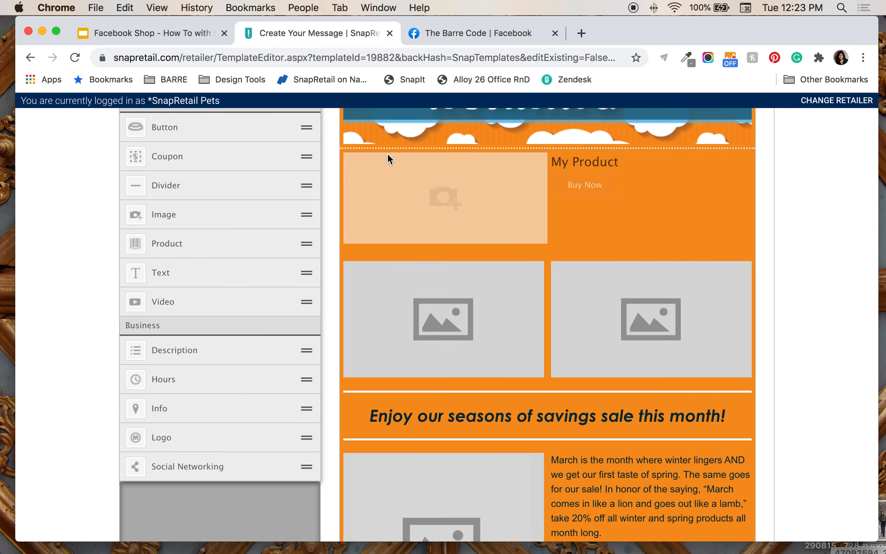
left_click(382, 219)
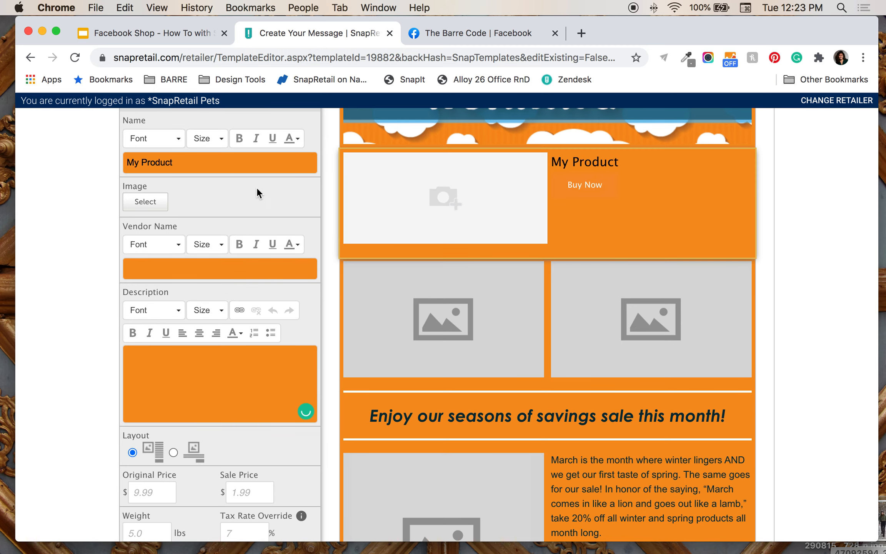
Upload the 47092594_…906368_n.jpg photo from the Desktop and insert it as the product block's image
triple_click(226, 163)
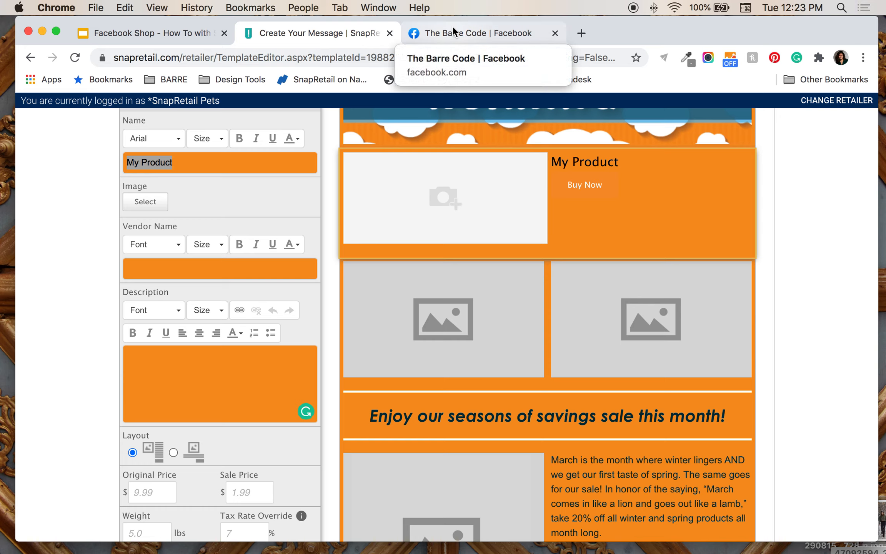
left_click(149, 201)
left_click(384, 165)
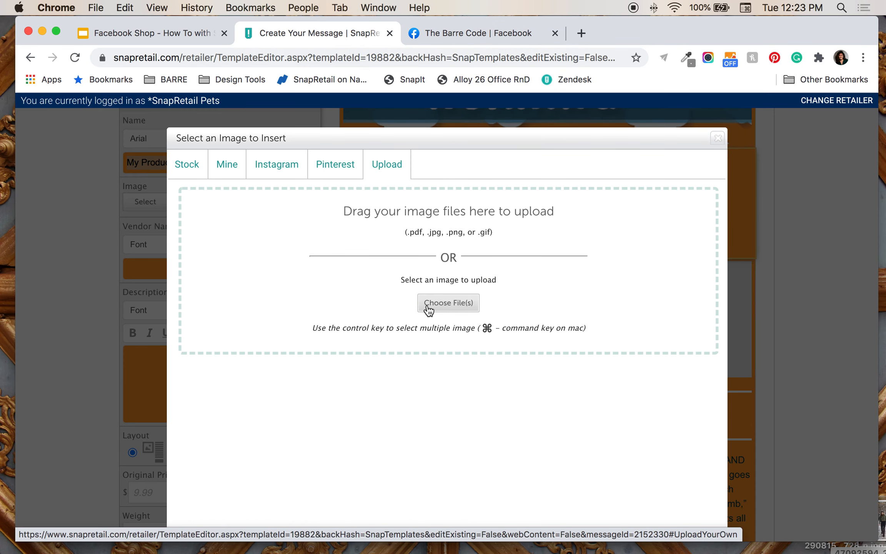
left_click(277, 210)
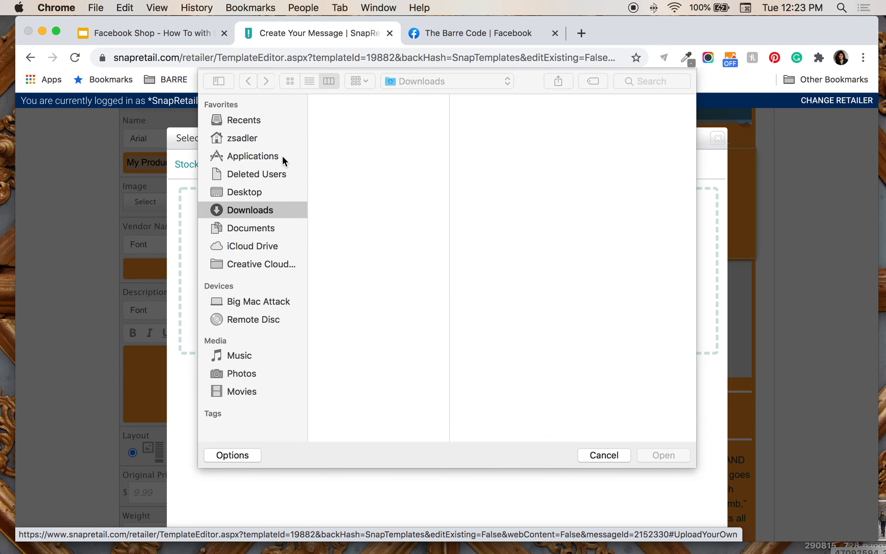
left_click(260, 190)
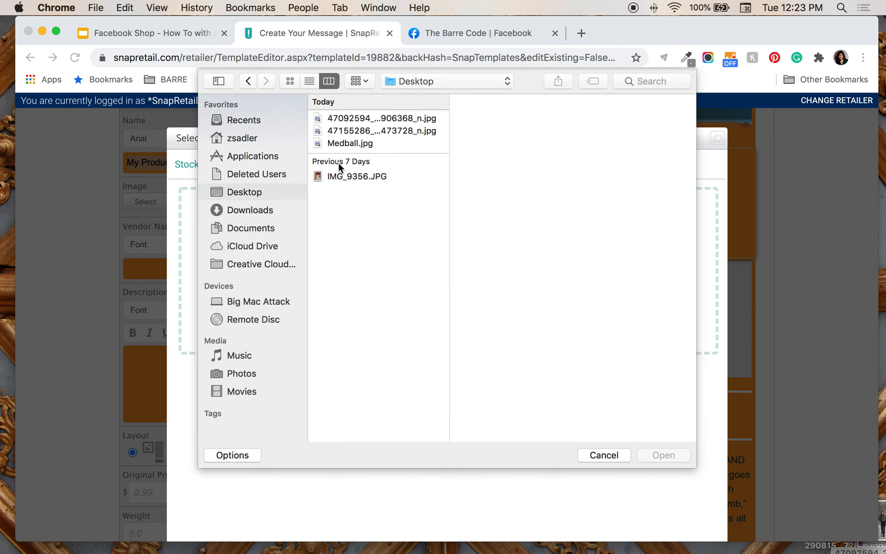
left_click(347, 117)
double_click(348, 117)
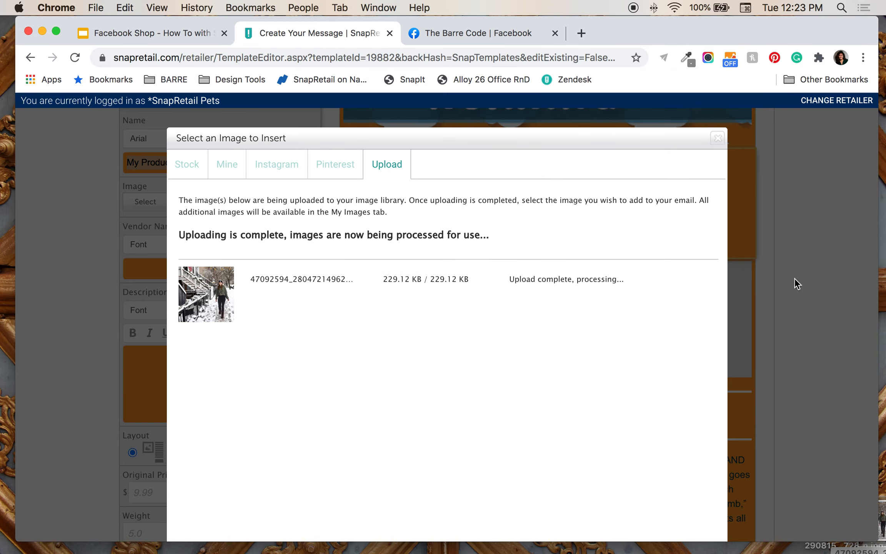
left_click(671, 276)
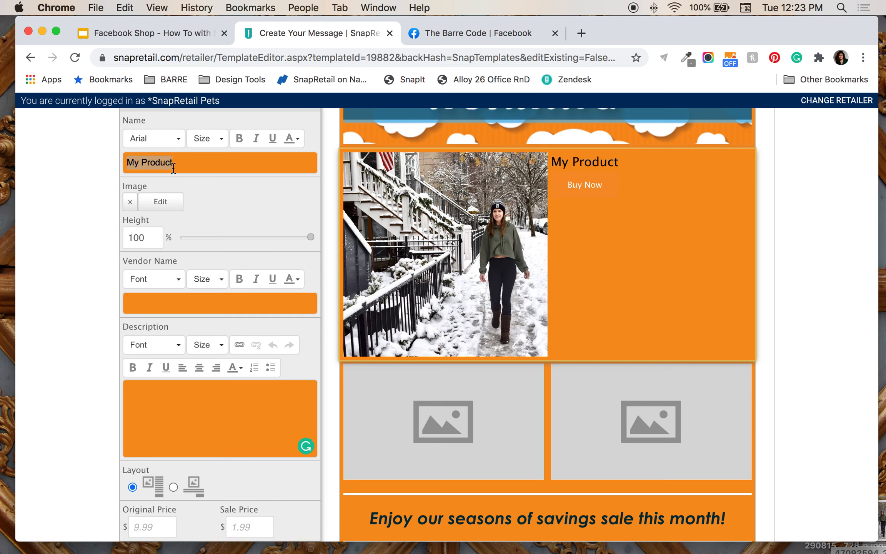
Name the product "Crop Hoodie" and set the vendor name to "Barre"
type("Cro")
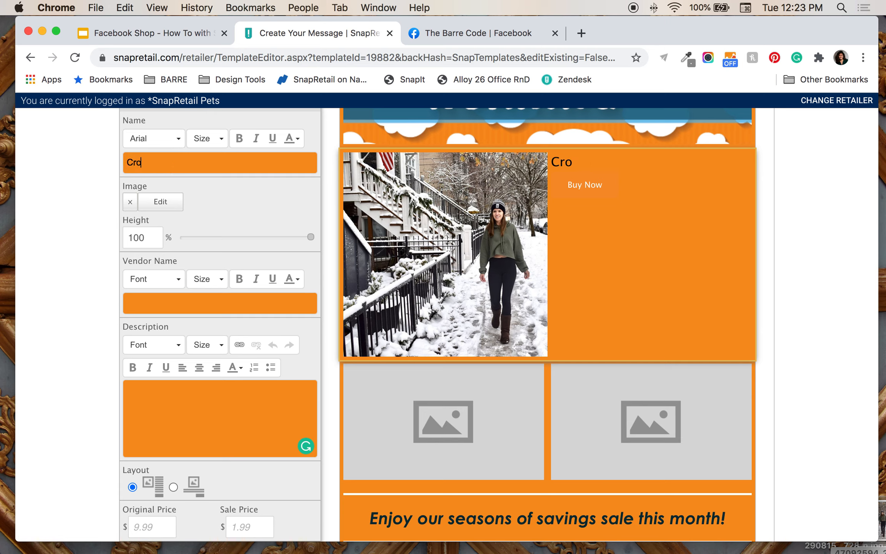
type("p Hoodie")
left_click(185, 303)
type("Barre")
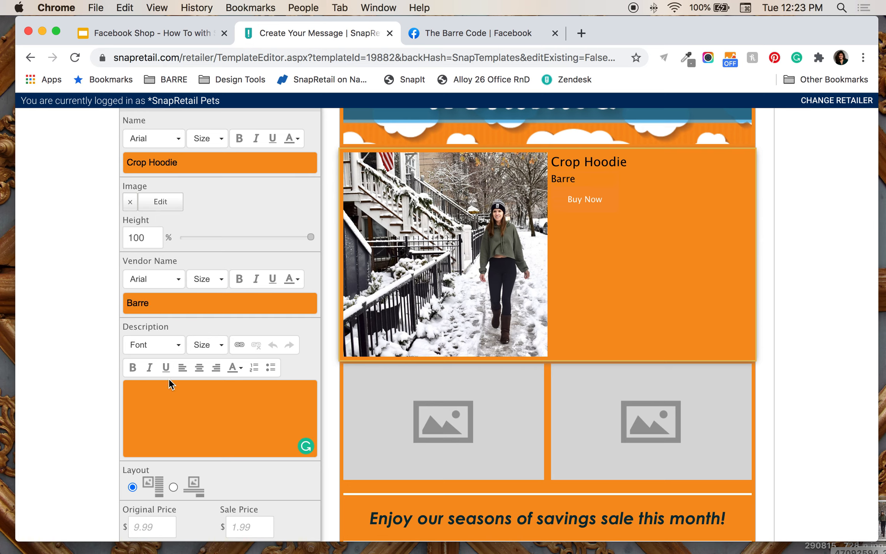
Set the product's original price to $50 and its sale price to $25
scroll(173, 422, "down", 1)
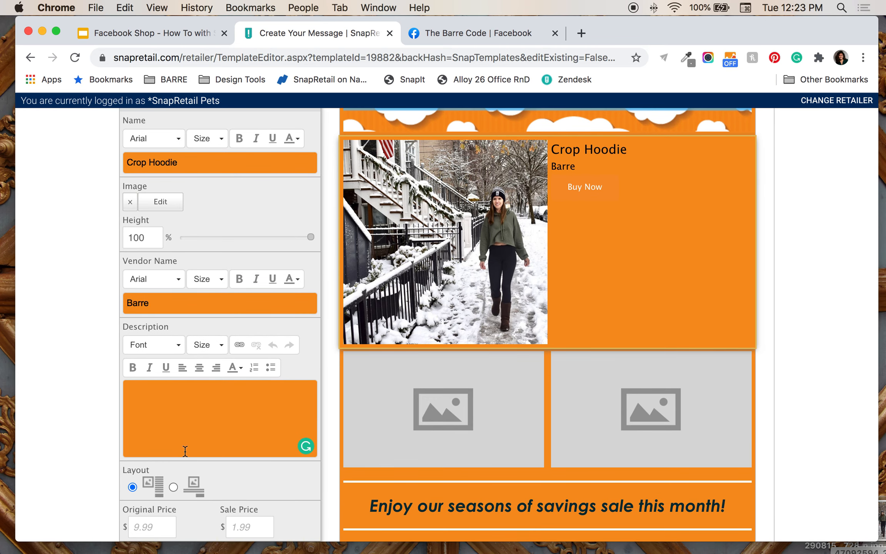
scroll(174, 431, "down", 8)
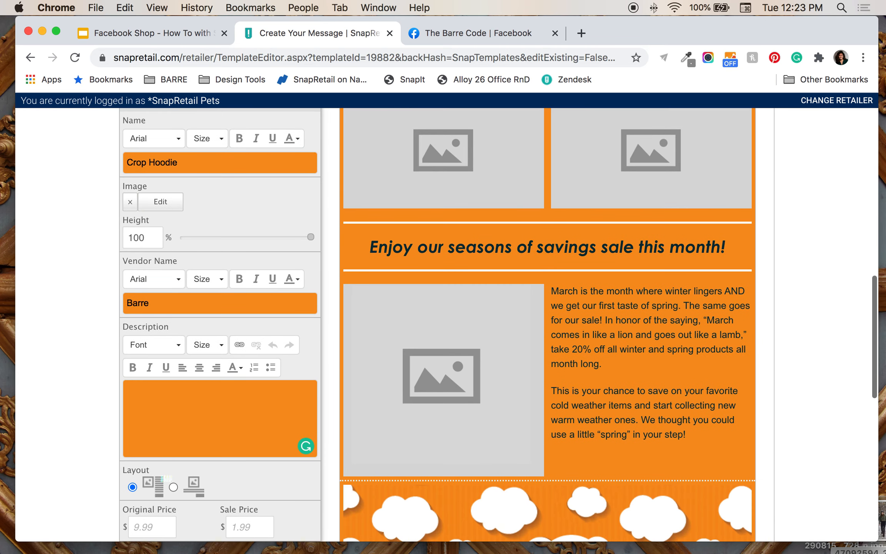
left_click(149, 525)
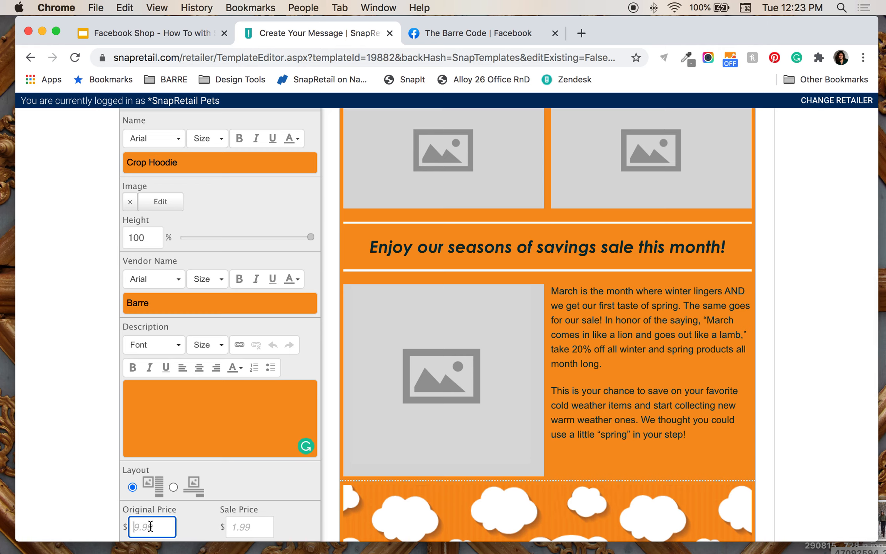
type("50")
left_click(246, 527)
type("25")
left_click(255, 464)
scroll(255, 464, "down", 7)
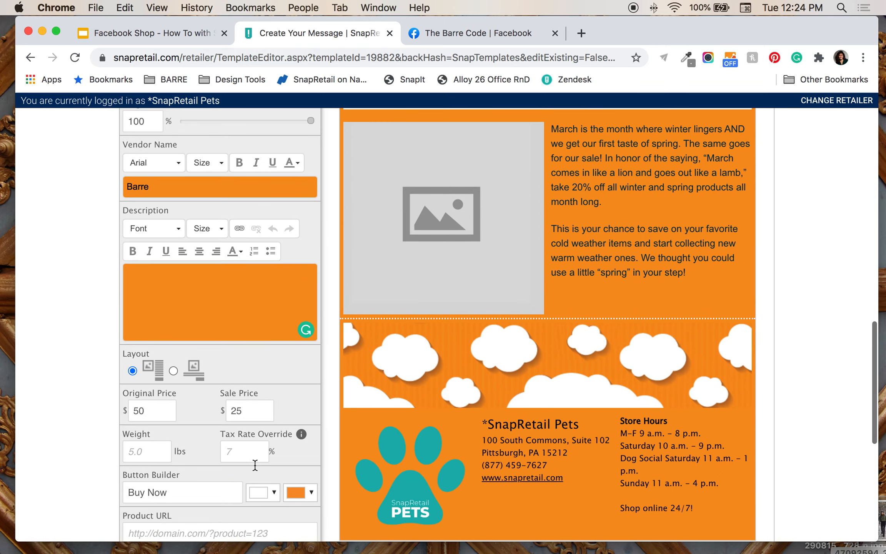
left_click(193, 372)
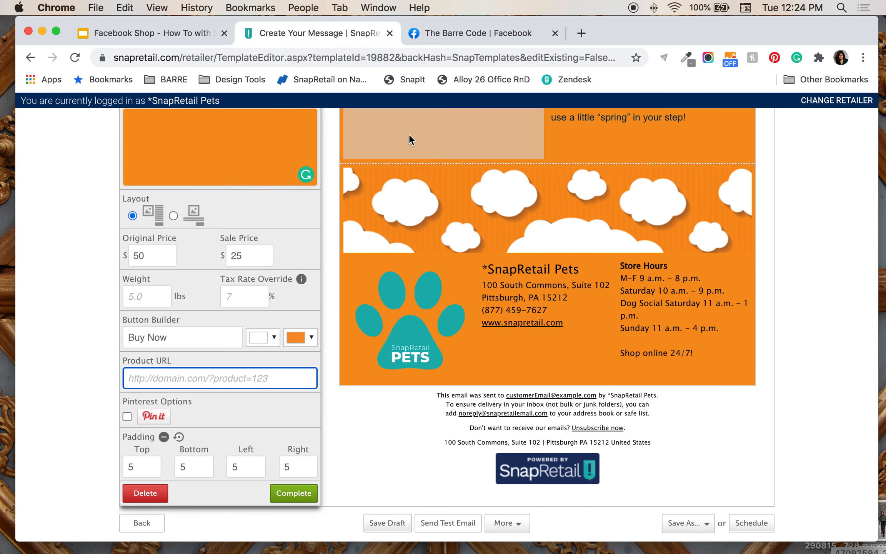
left_click(432, 37)
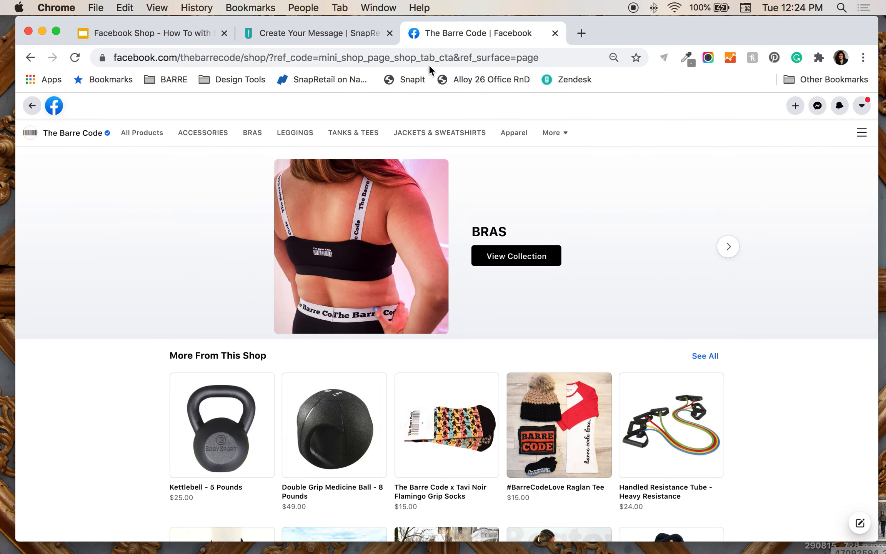
scroll(390, 432, "down", 1)
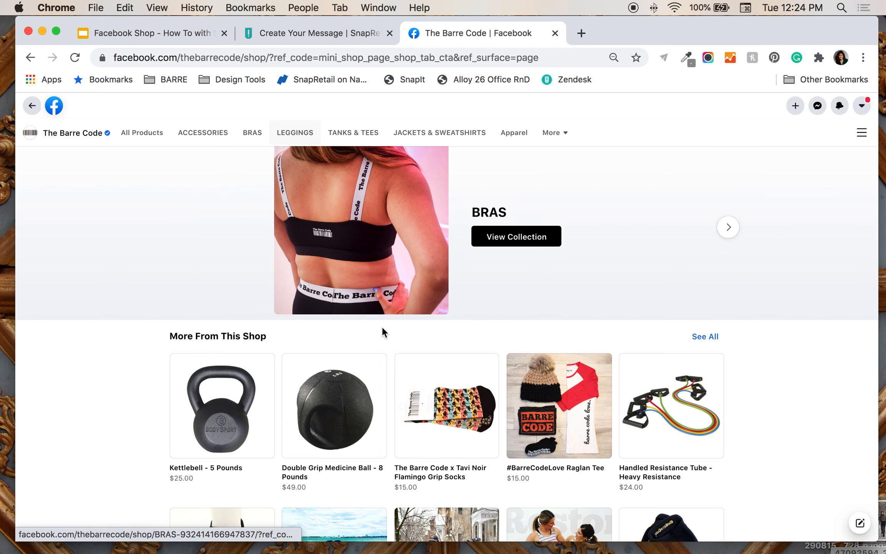
scroll(382, 326, "down", 5)
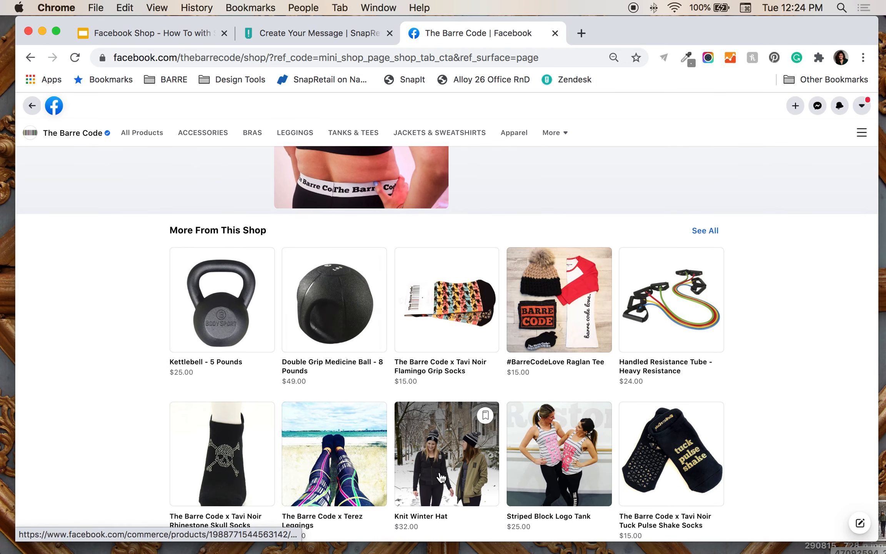
scroll(441, 477, "down", 15)
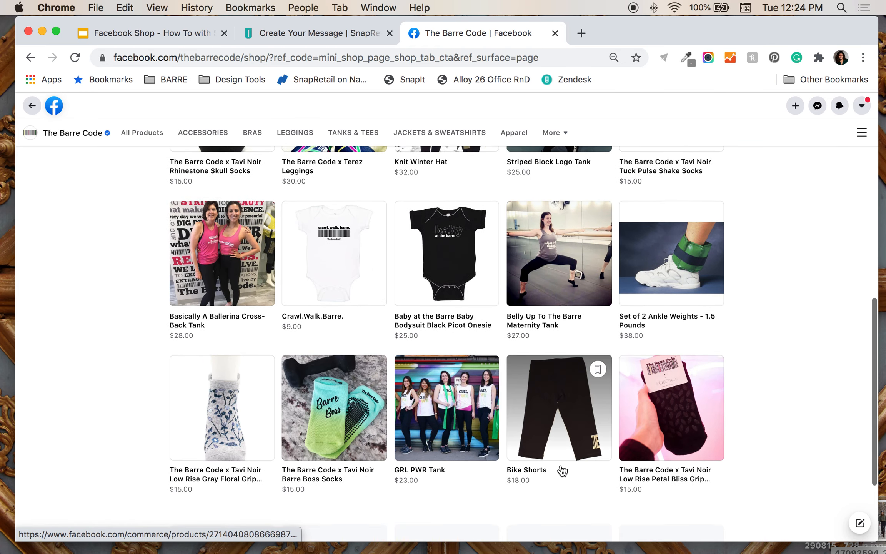
scroll(561, 470, "down", 6)
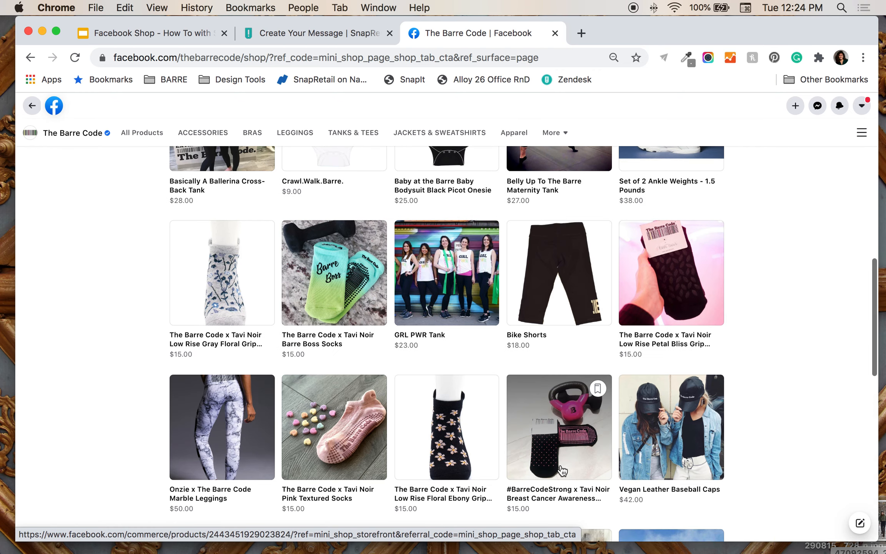
scroll(561, 470, "down", 11)
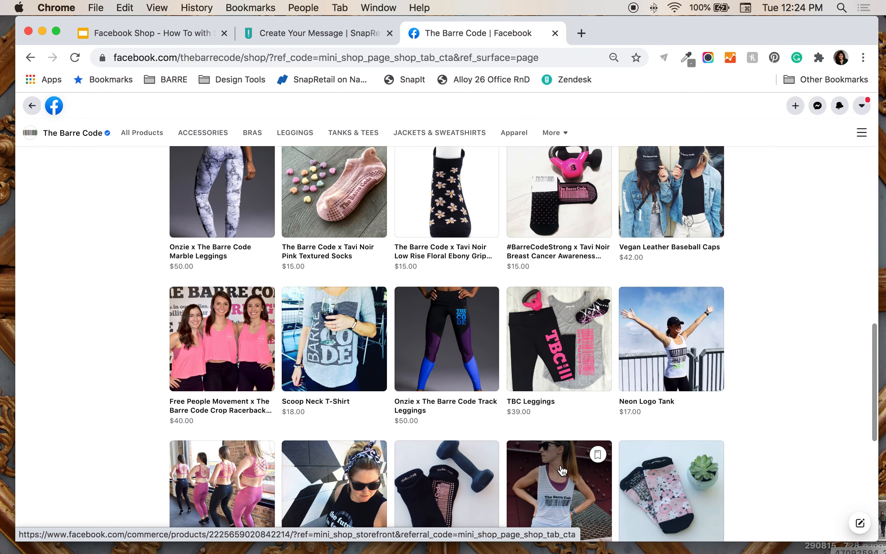
left_click_drag(267, 56, 112, 55)
key("super+c")
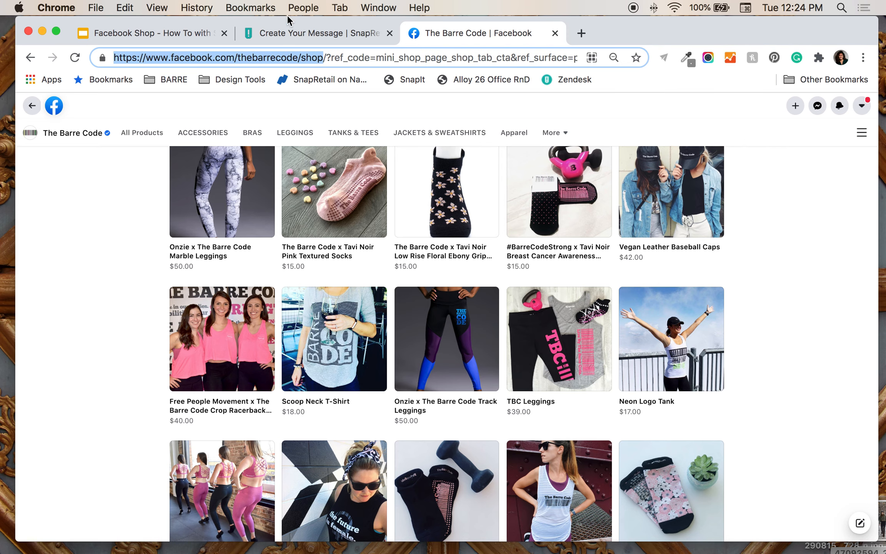
Return to the email editor, paste the Facebook shop address as the product URL, and complete the product block
left_click(277, 33)
left_click(148, 379)
key("super+v")
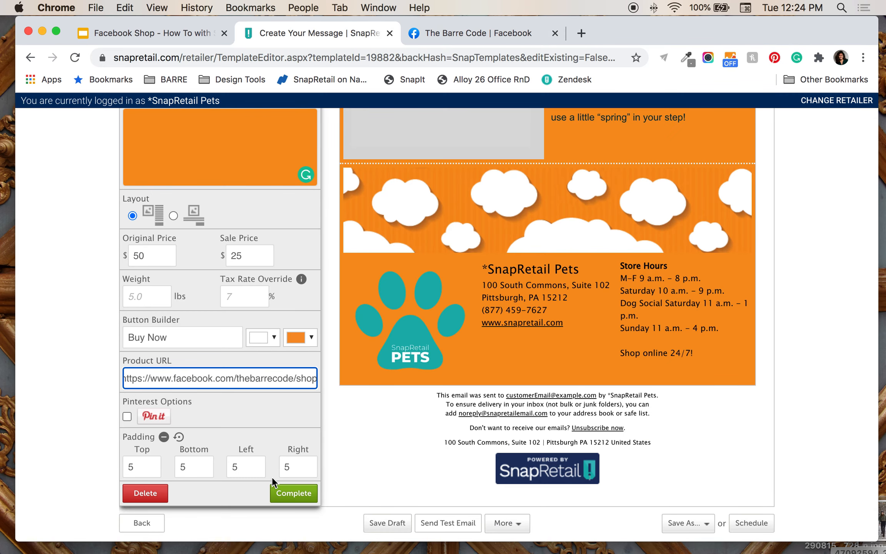
left_click(293, 499)
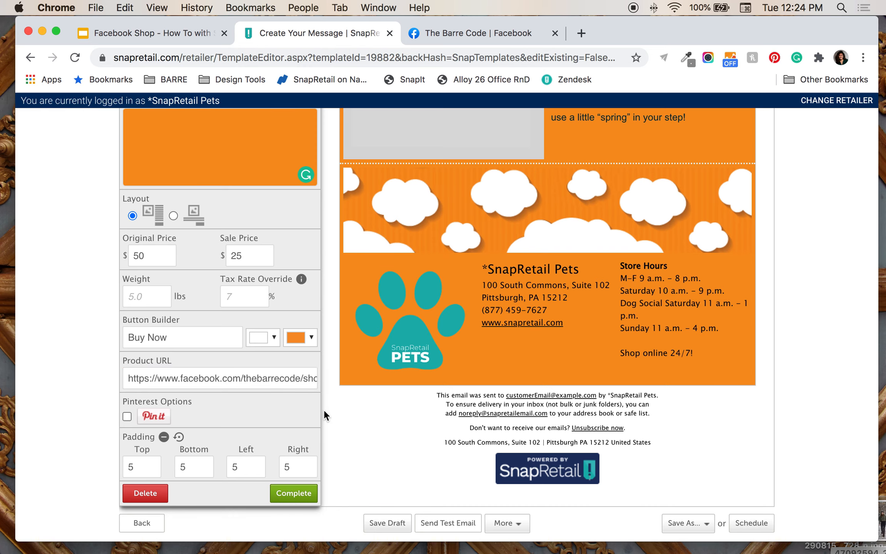
left_click(295, 494)
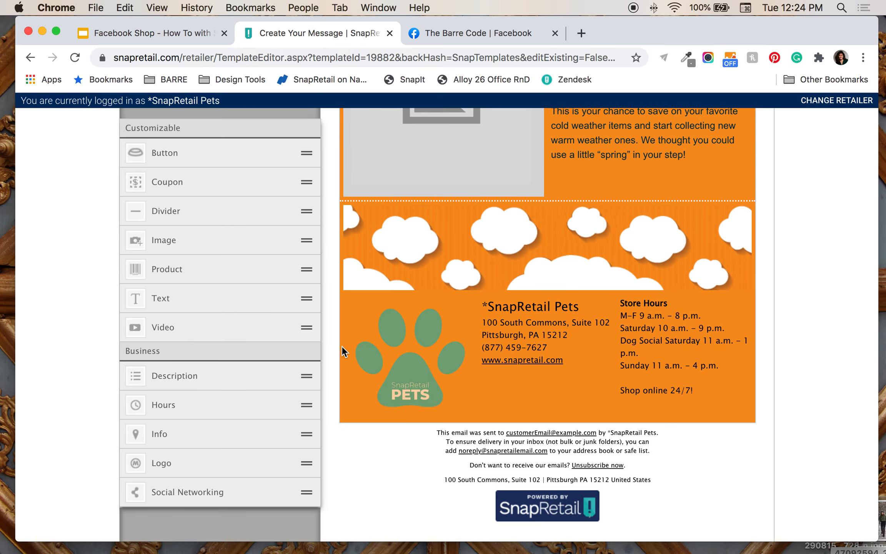
Add a second product block beside the Crop Hoodie product, under the banner
scroll(341, 346, "up", 12)
left_click_drag(185, 245, 342, 251)
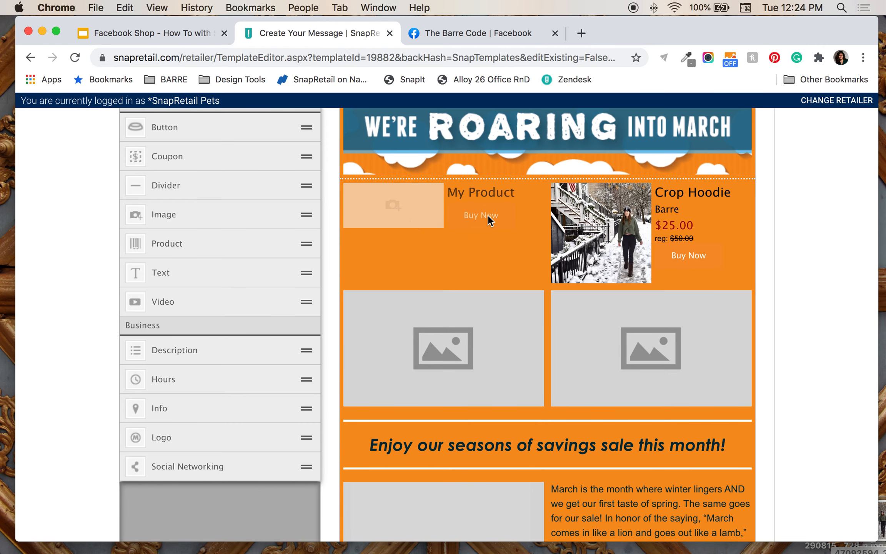
Give the Crop Hoodie's Buy Now button a light pink #f4cccc background and black text, and complete the block
left_click(607, 263)
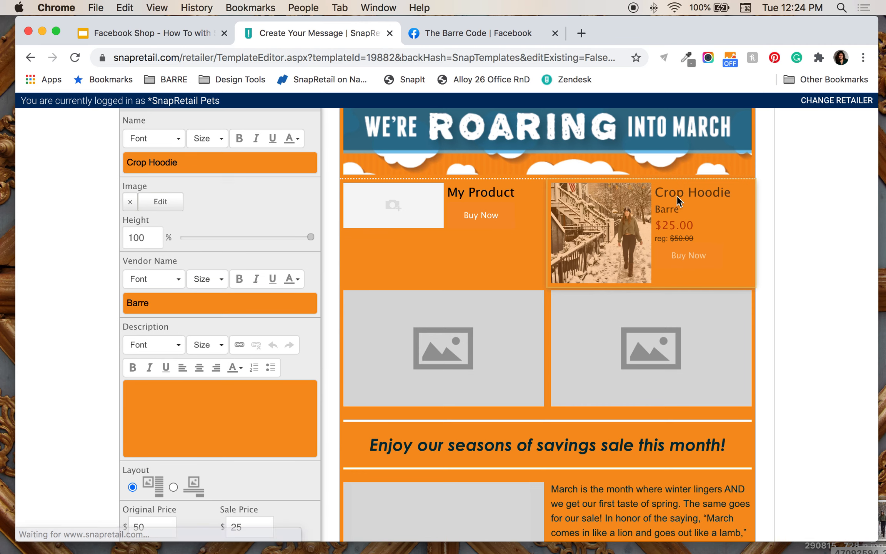
left_click(640, 240)
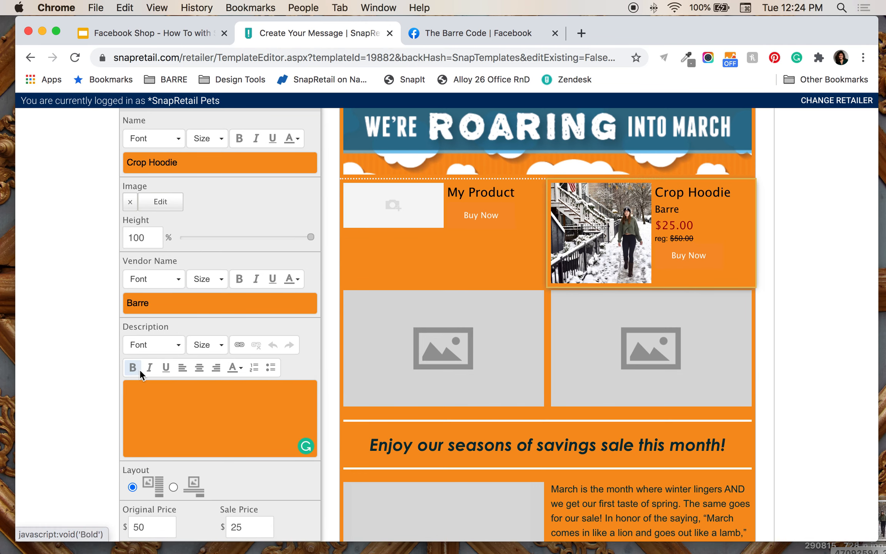
scroll(200, 387, "down", 10)
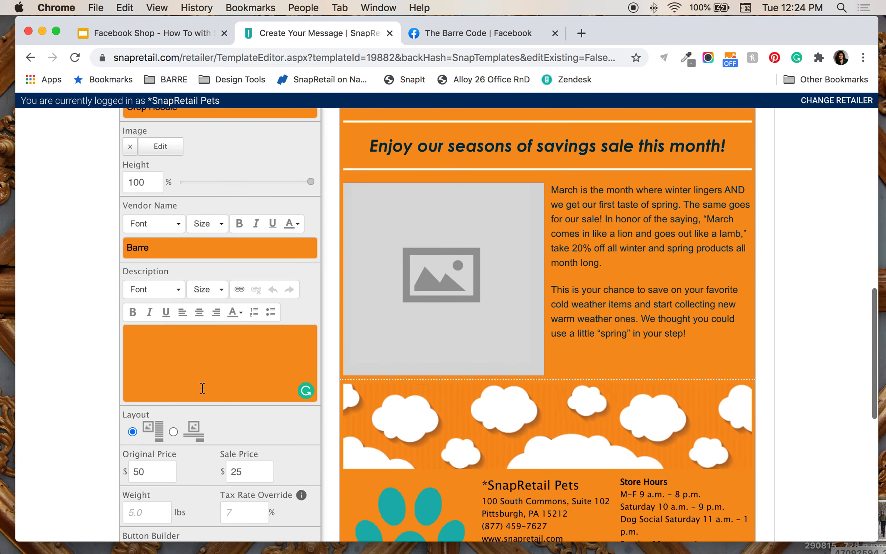
scroll(202, 387, "down", 3)
left_click(306, 385)
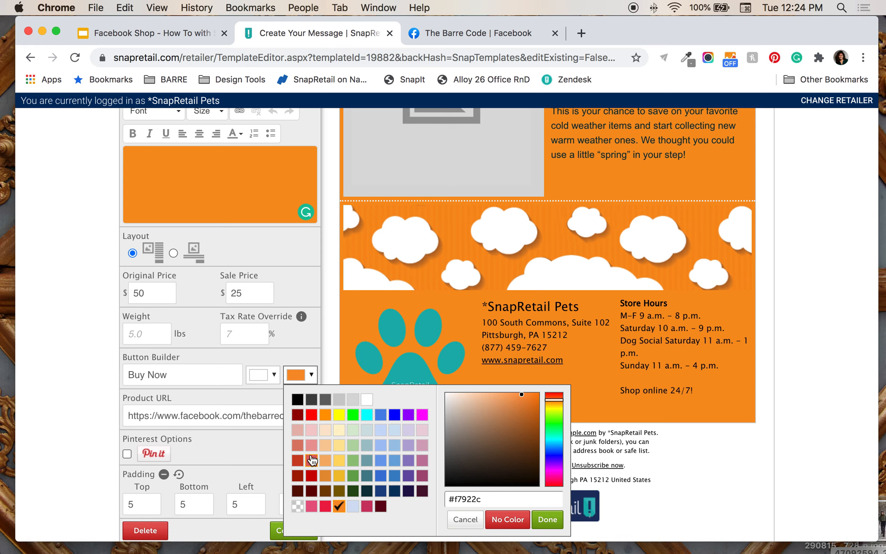
left_click(311, 431)
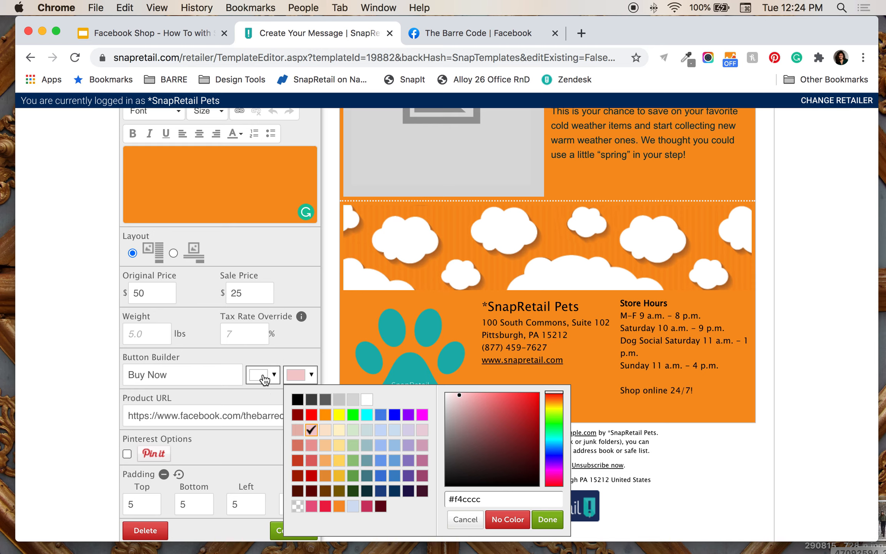
left_click(264, 377)
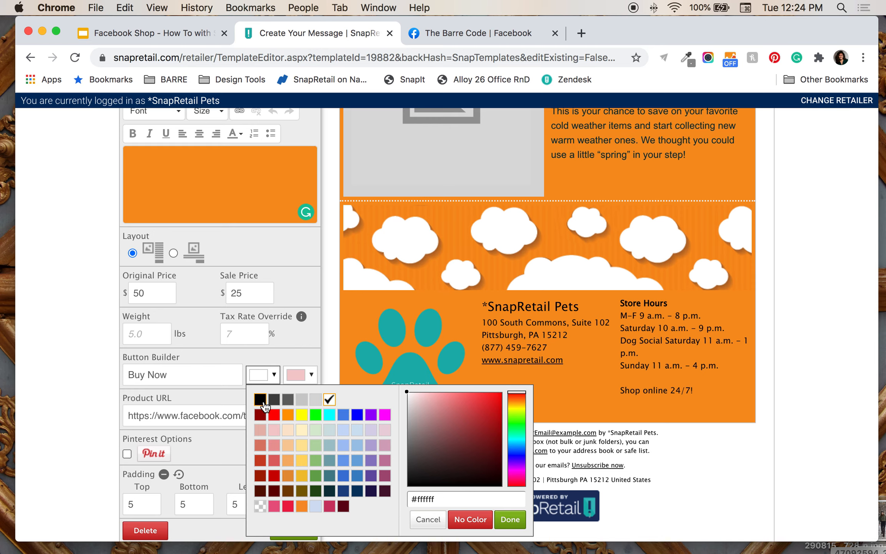
left_click(260, 399)
left_click(510, 520)
left_click(294, 533)
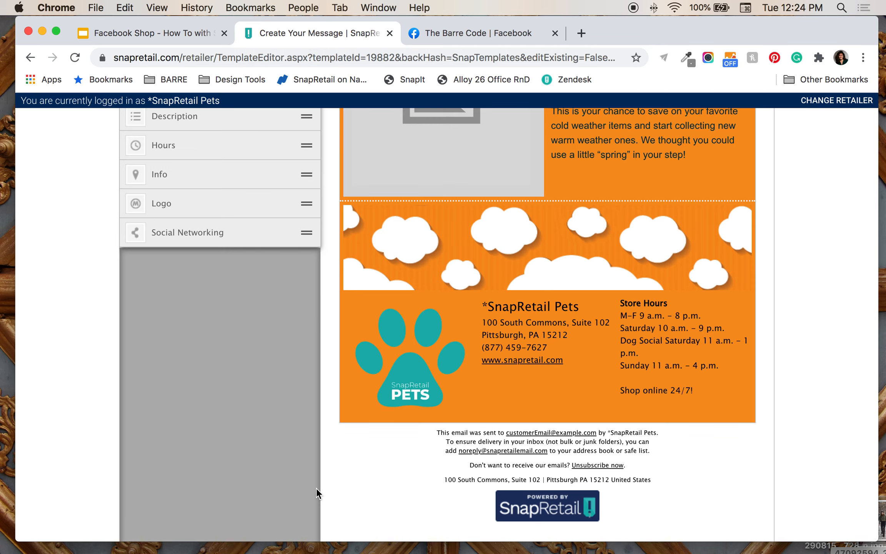
Examine the email's banner, product blocks and image placeholders, and return to the start of the message editor
scroll(515, 315, "up", 5)
scroll(514, 316, "up", 3)
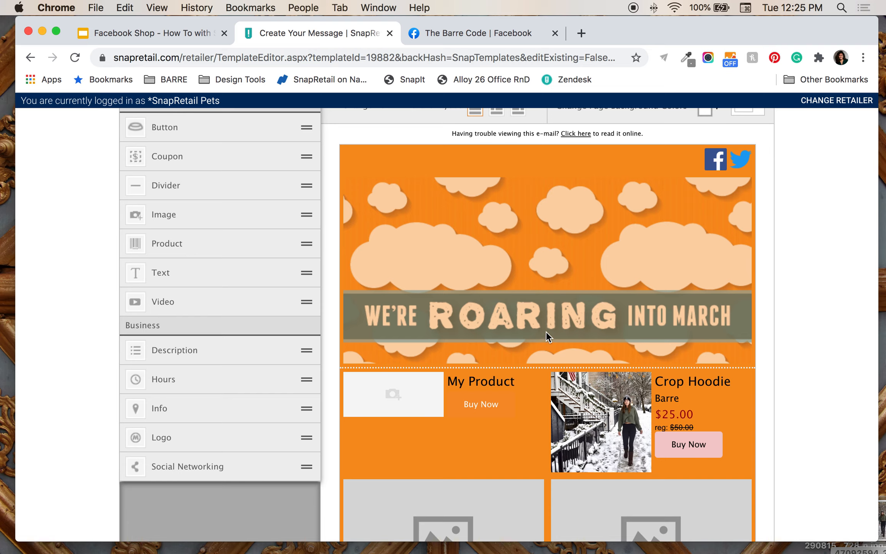
scroll(539, 327, "up", 2)
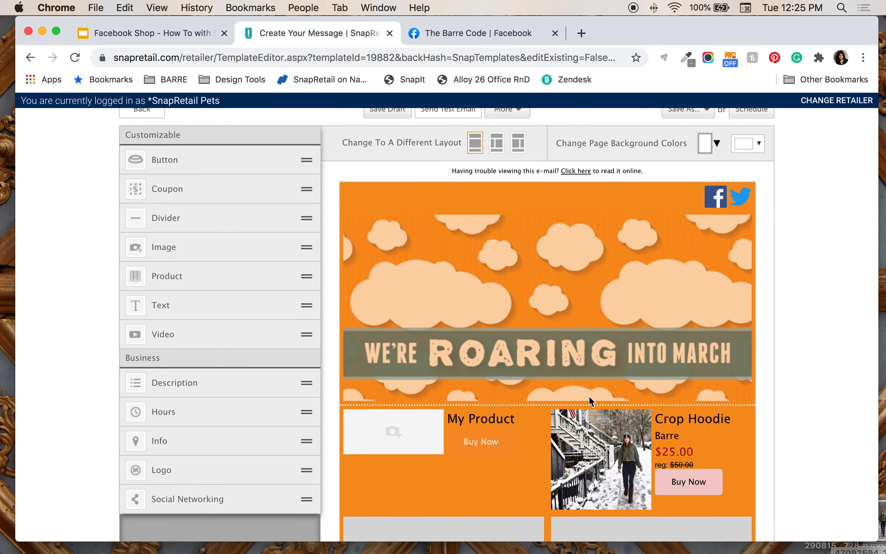
scroll(580, 420, "up", 3)
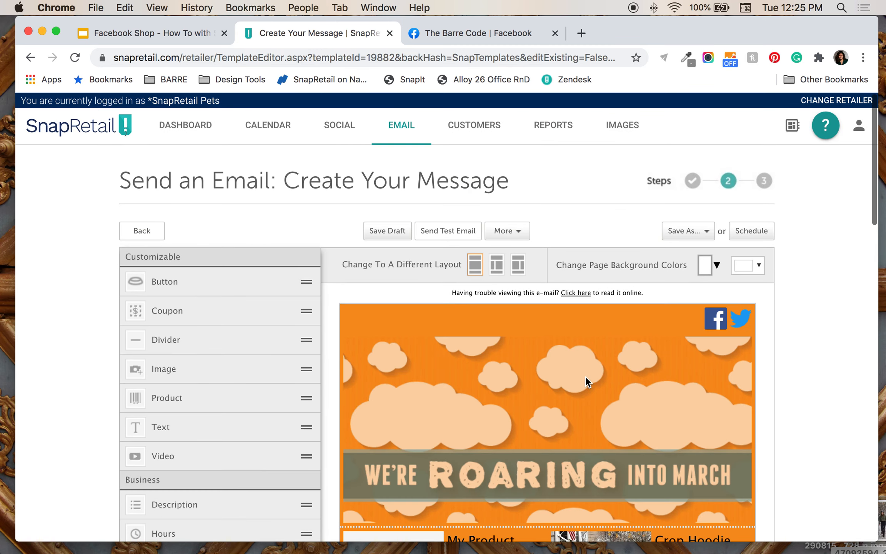
scroll(586, 375, "down", 5)
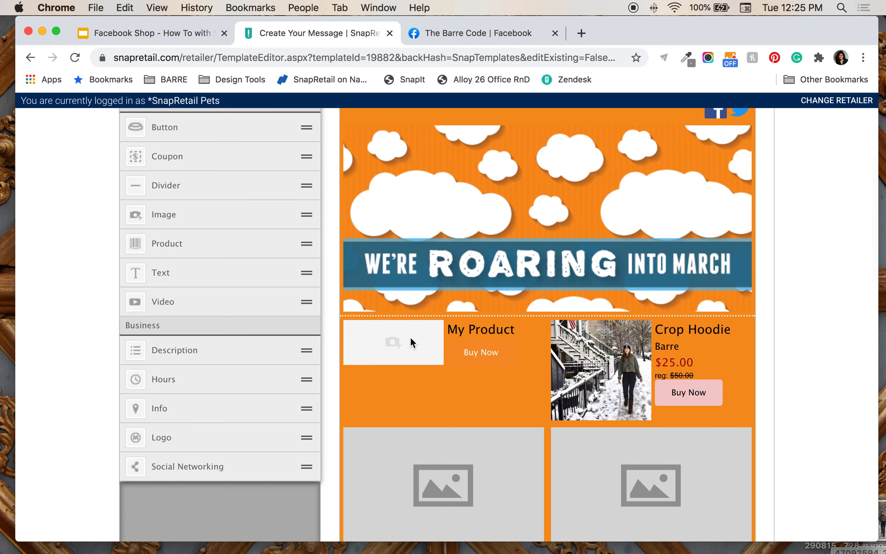
scroll(619, 392, "down", 2)
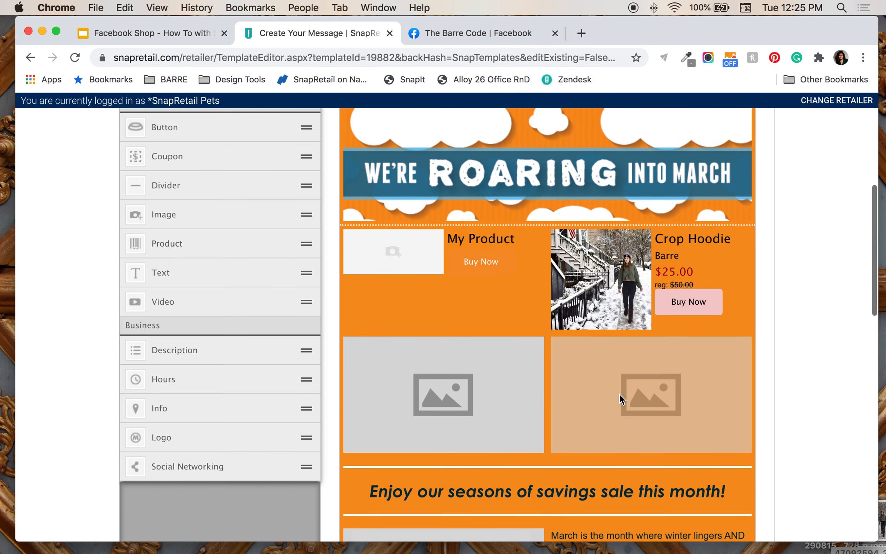
scroll(618, 393, "up", 1)
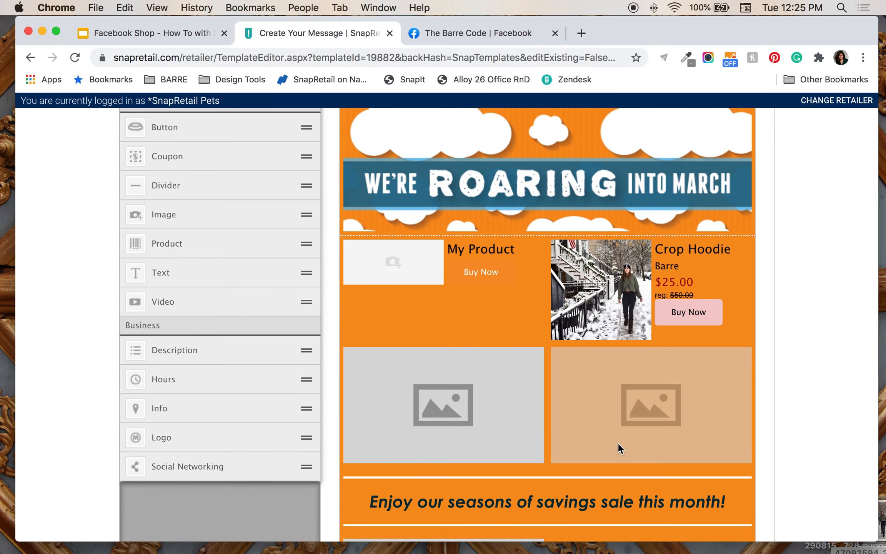
scroll(610, 319, "up", 1)
scroll(611, 327, "up", 2)
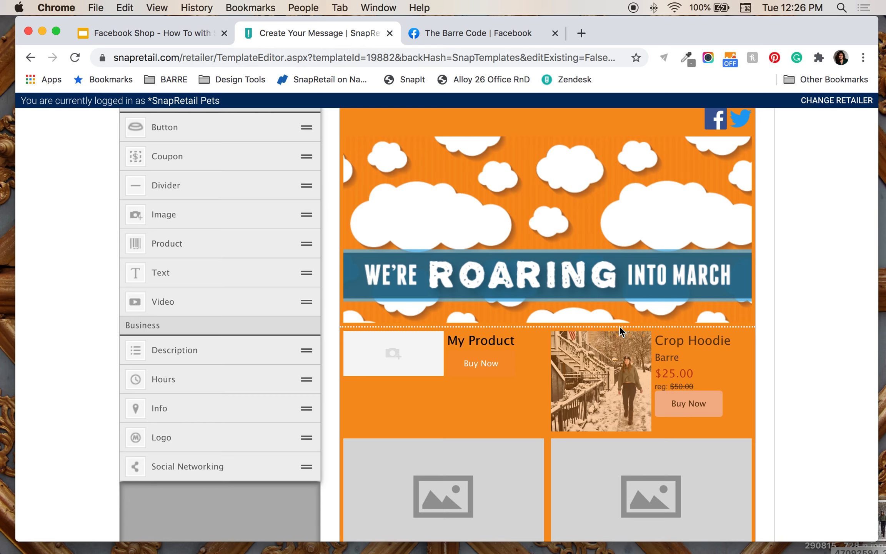
scroll(590, 289, "up", 2)
scroll(590, 289, "up", 4)
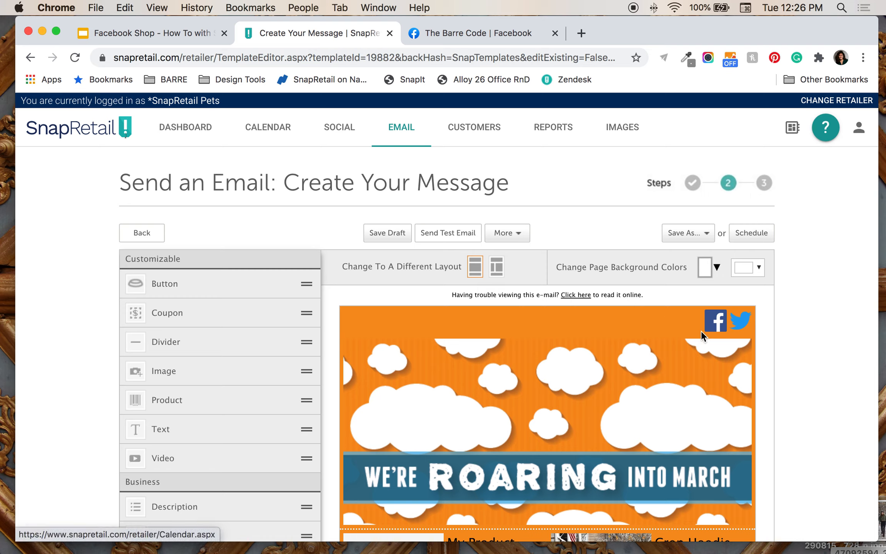
Open the SnapRetail calendar, view the Mardi Gras post suggestion on February 16, and close it without creating a post
left_click(256, 137)
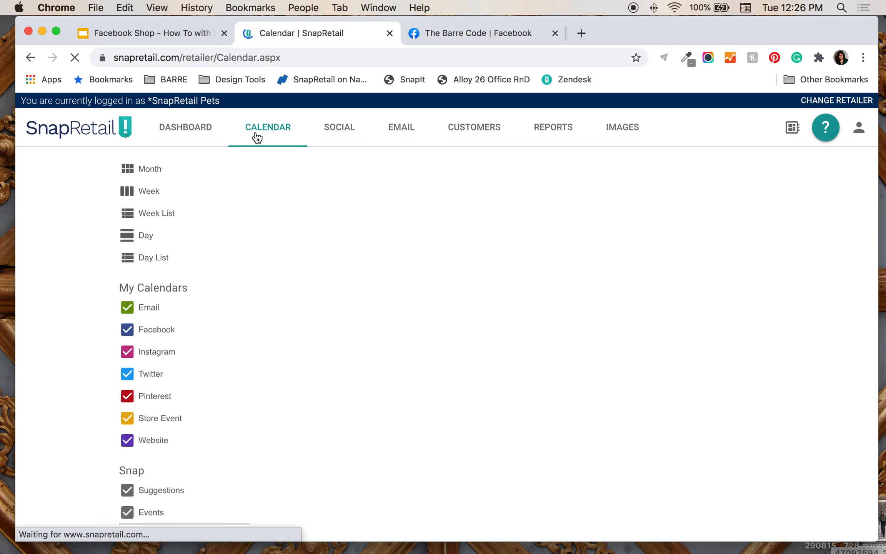
scroll(351, 246, "down", 2)
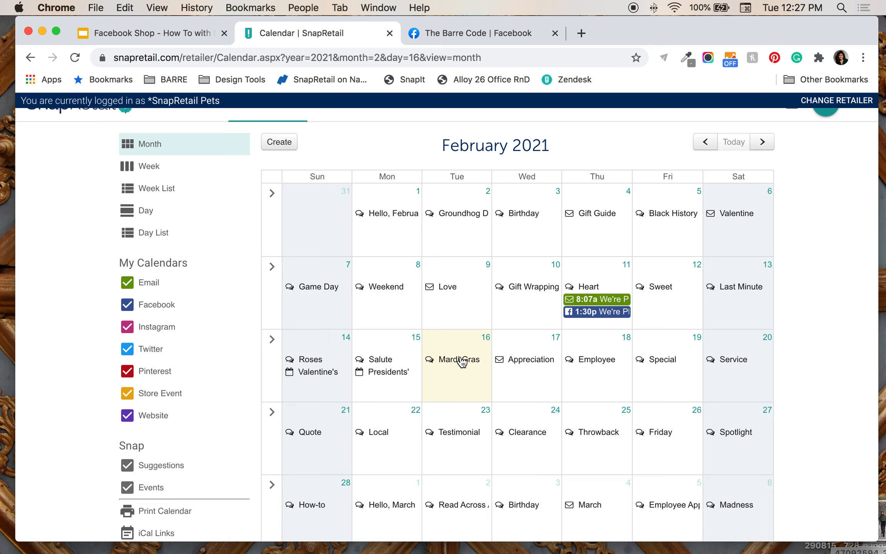
left_click(463, 363)
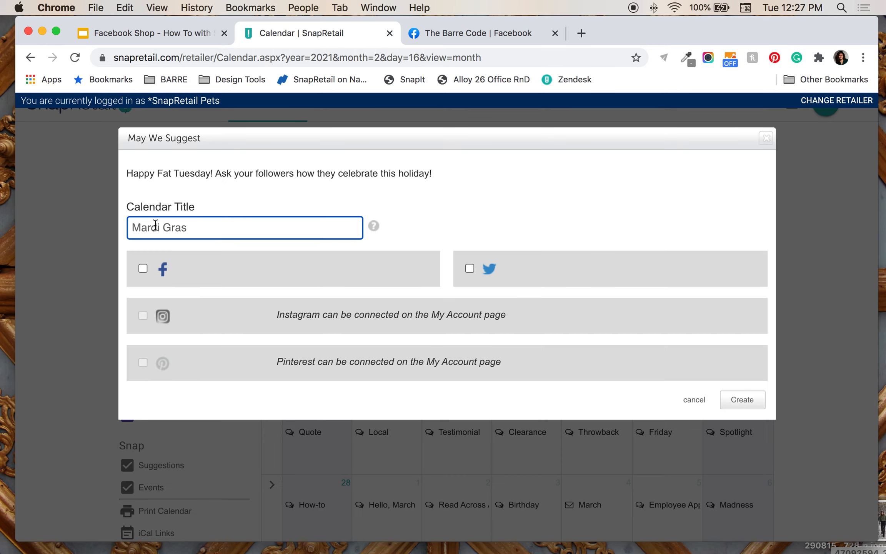
left_click(765, 138)
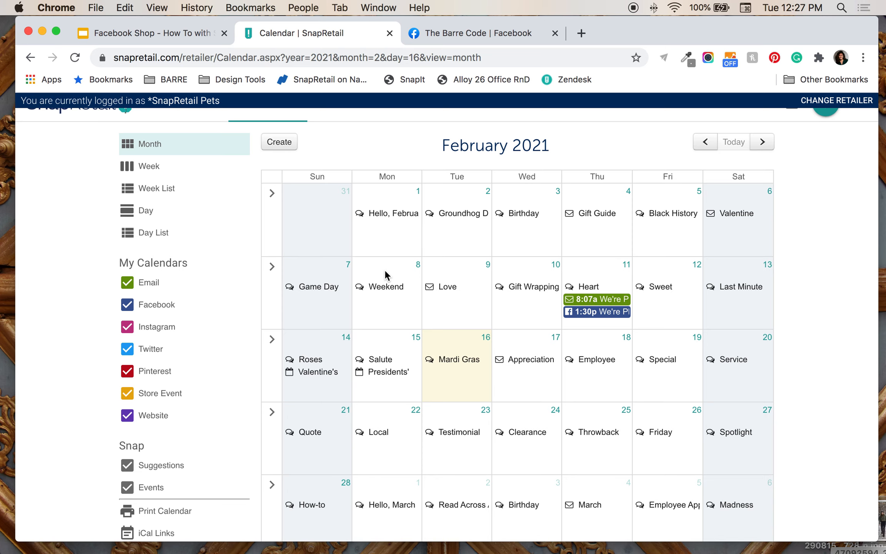
Switch to the Facebook Shop presentation in Google Slides and present it from the "let's review!" slide
left_click(161, 40)
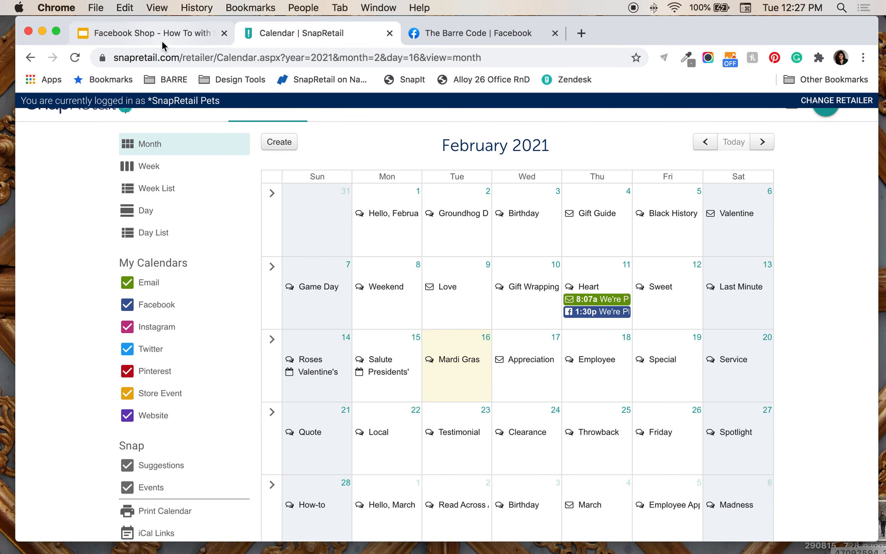
key("Escape")
scroll(88, 452, "down", 3)
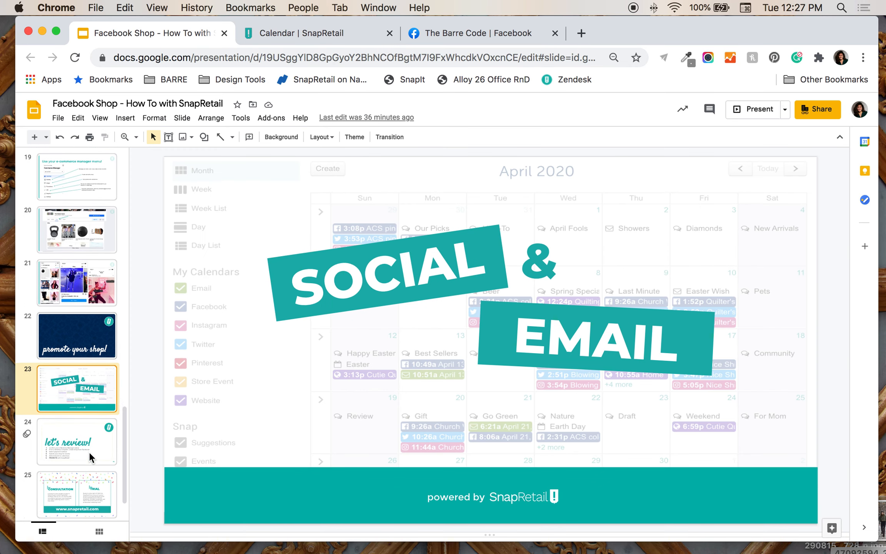
key("Down")
left_click(100, 118)
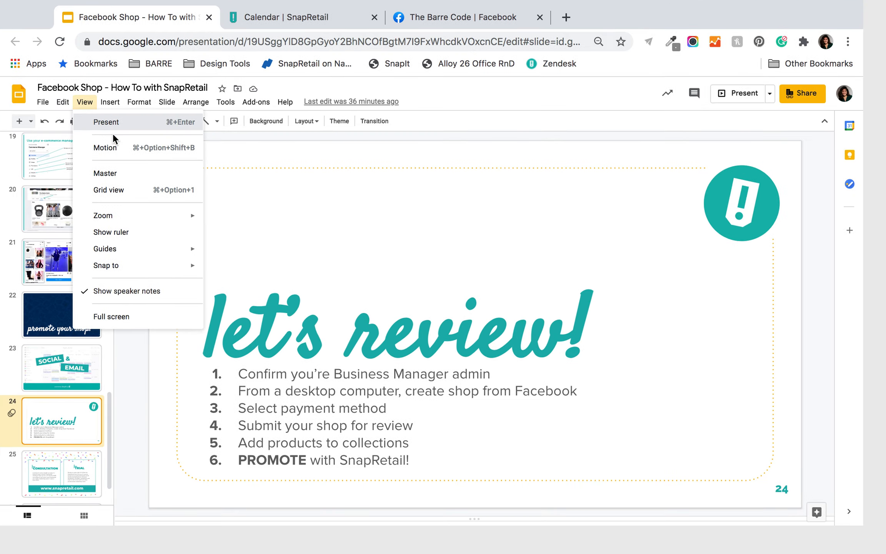
left_click(112, 132)
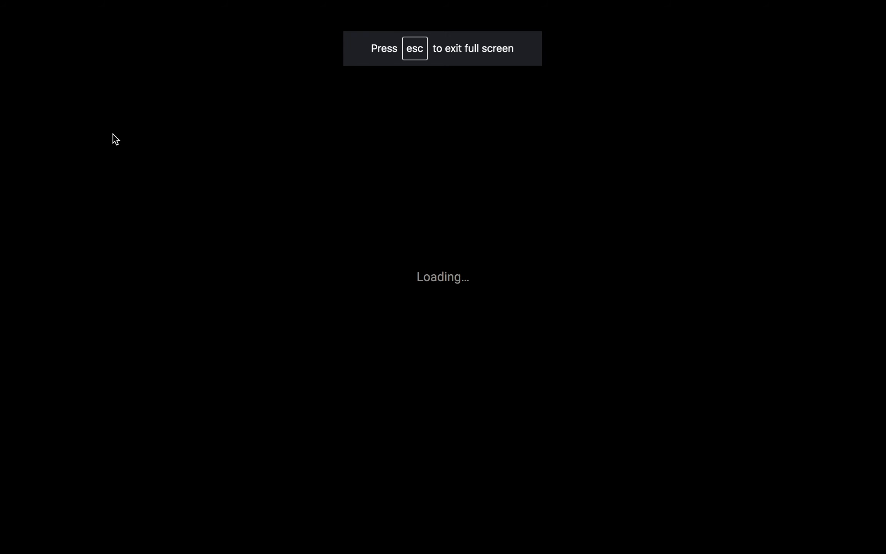